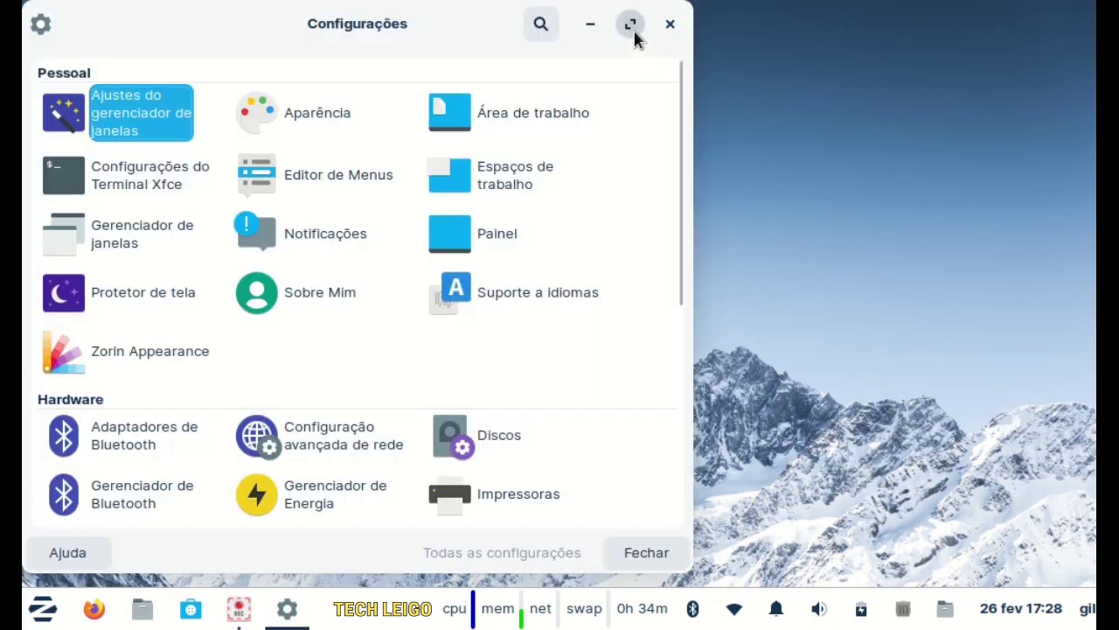
- Open Protetor de tela in the maximized settings window, look through the other themes and slide-show preferences, and choose the Xfce flutuante theme
click(631, 24)
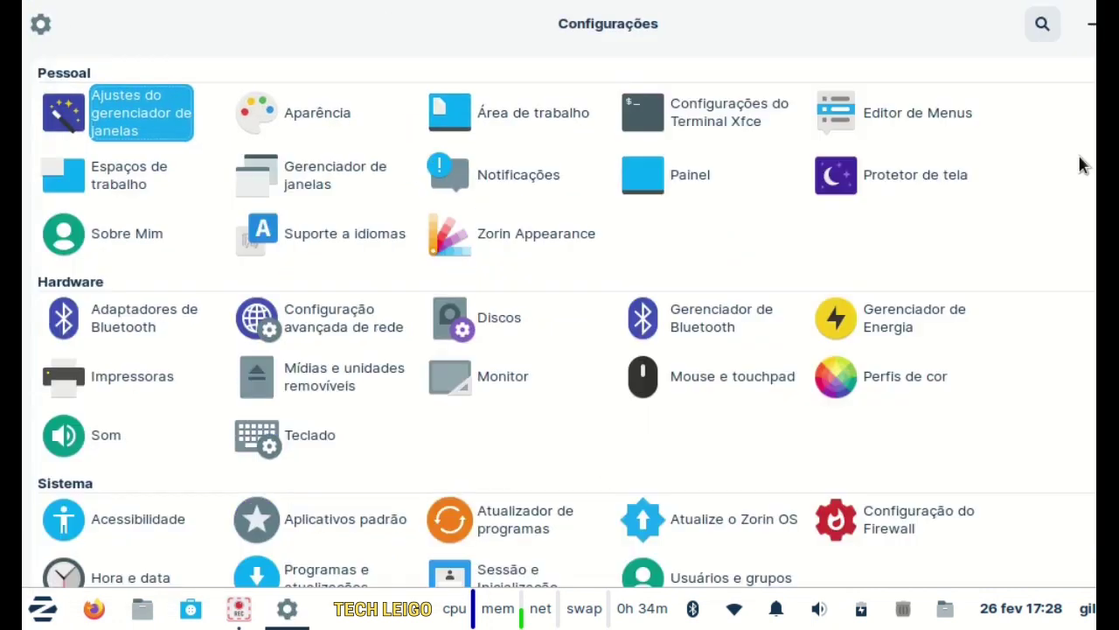
click(843, 178)
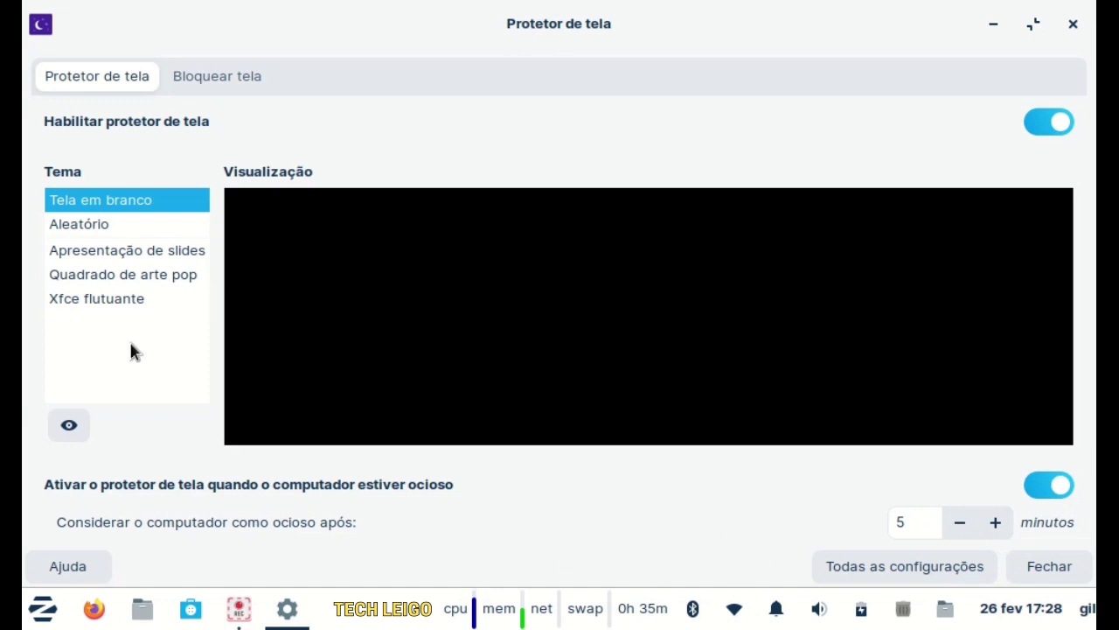
click(86, 225)
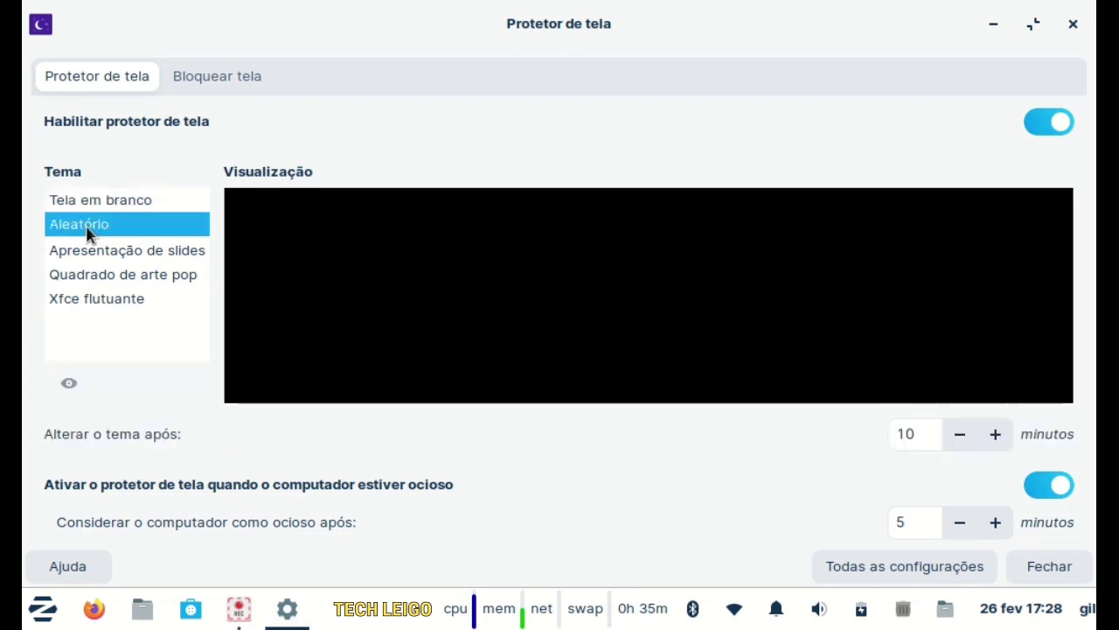
click(137, 255)
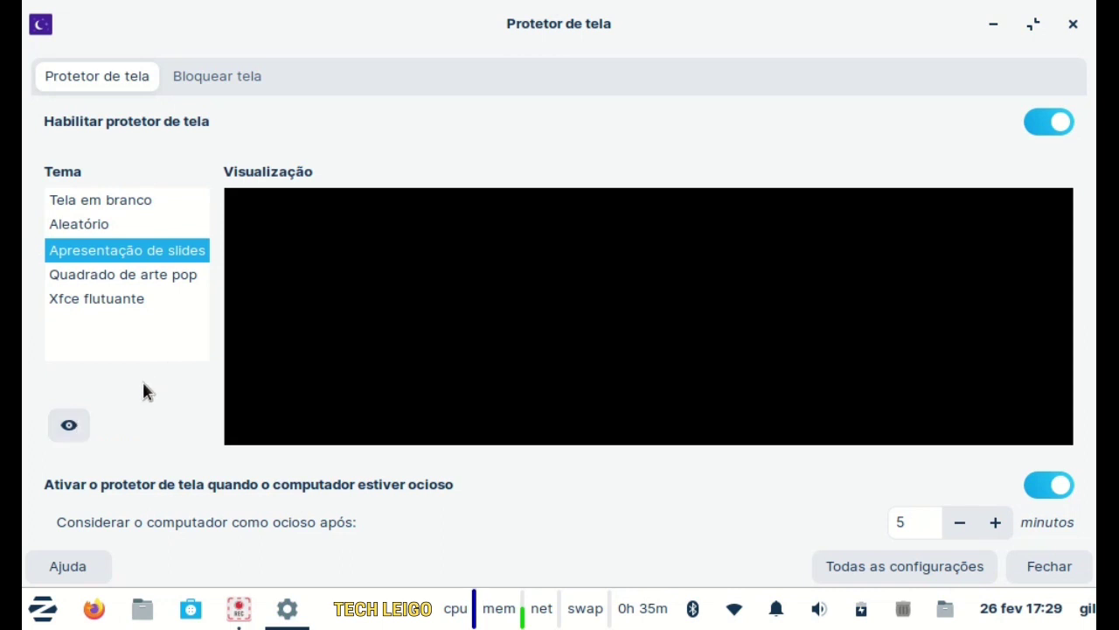
click(81, 421)
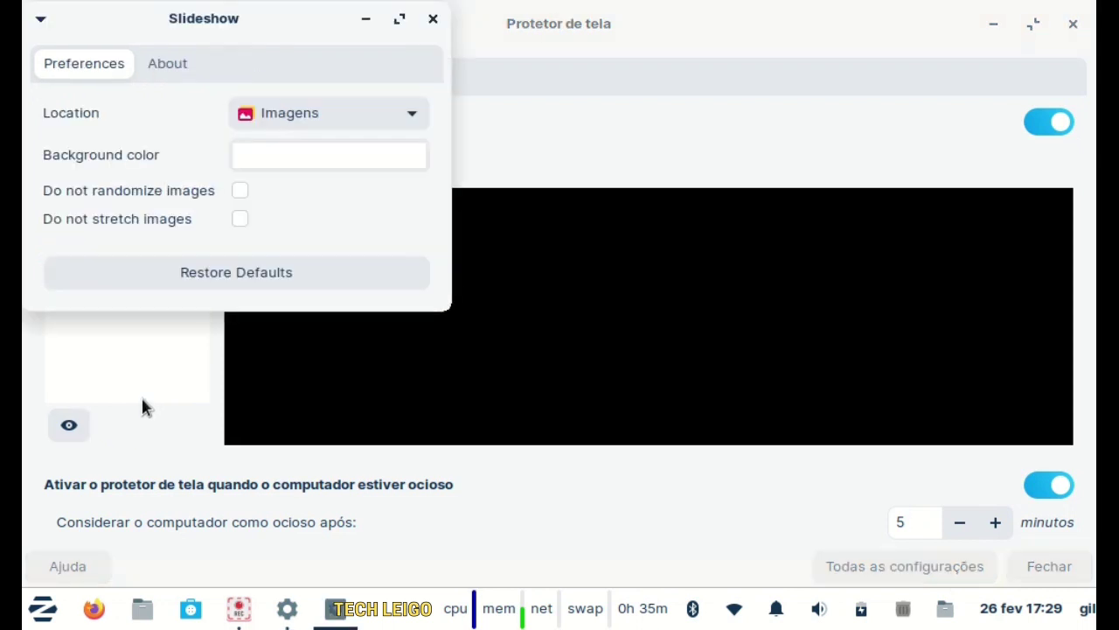
click(437, 23)
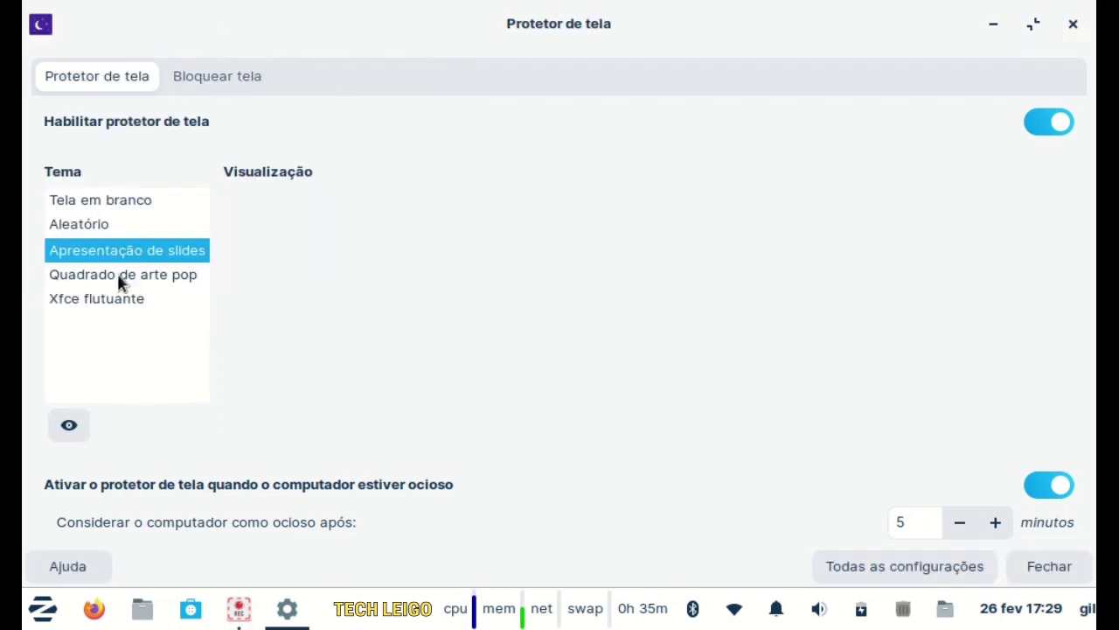
click(117, 273)
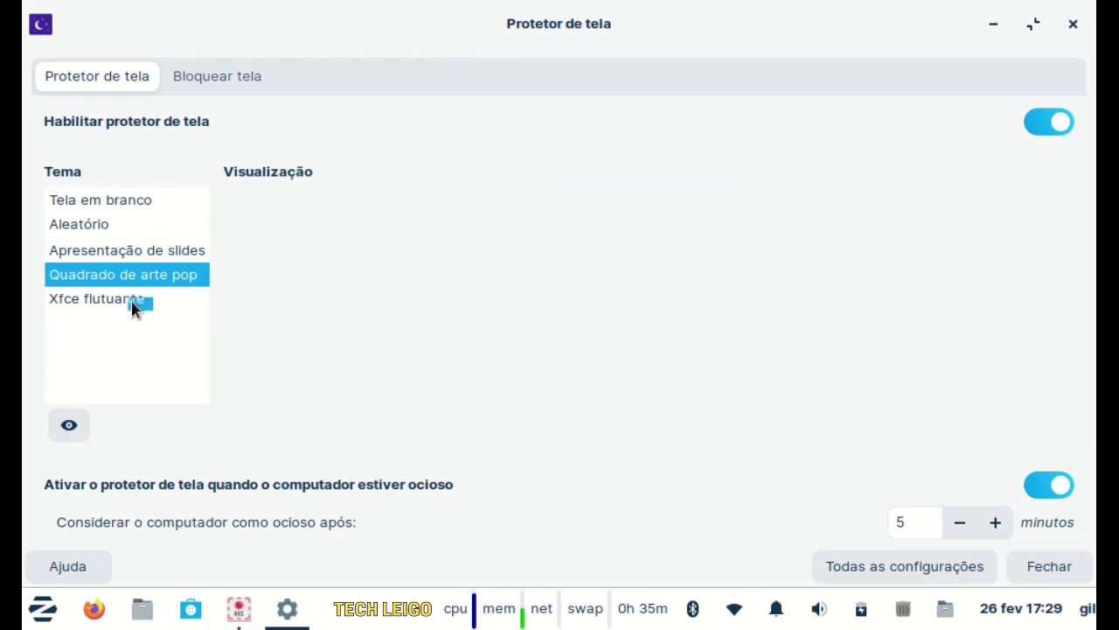
click(134, 303)
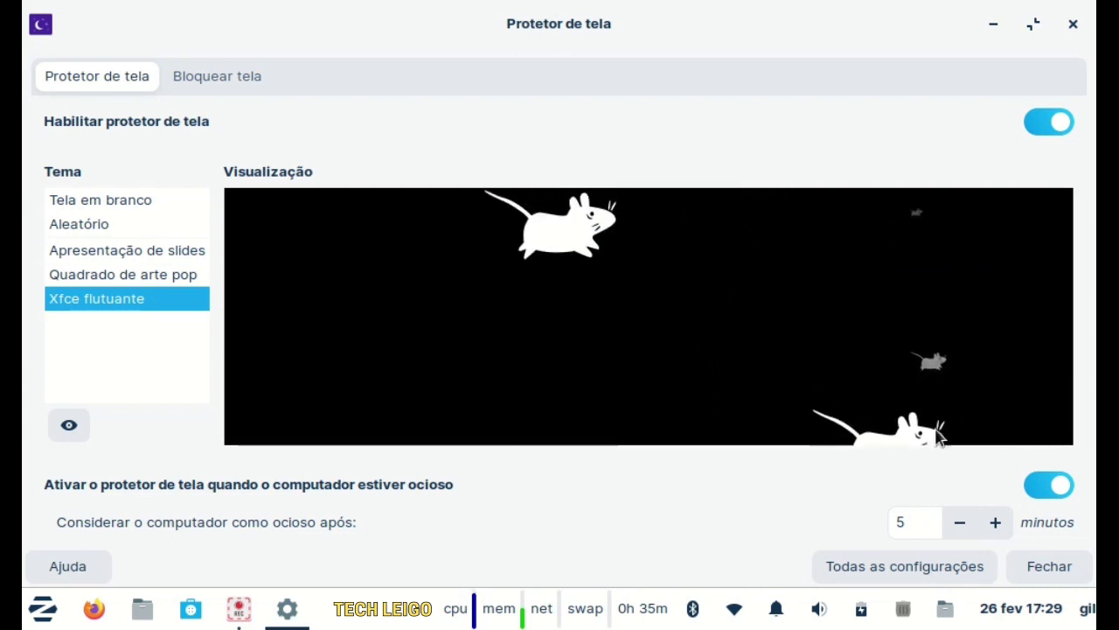
- Lock the screen to test the screensaver, and unlock the session with the account password
click(1088, 616)
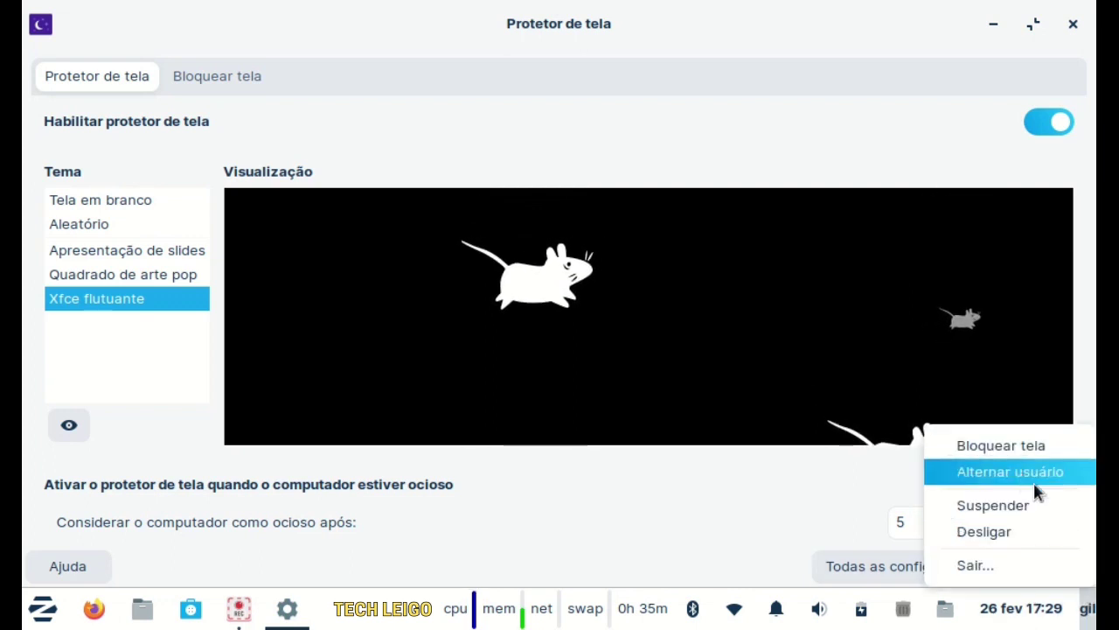
click(1037, 446)
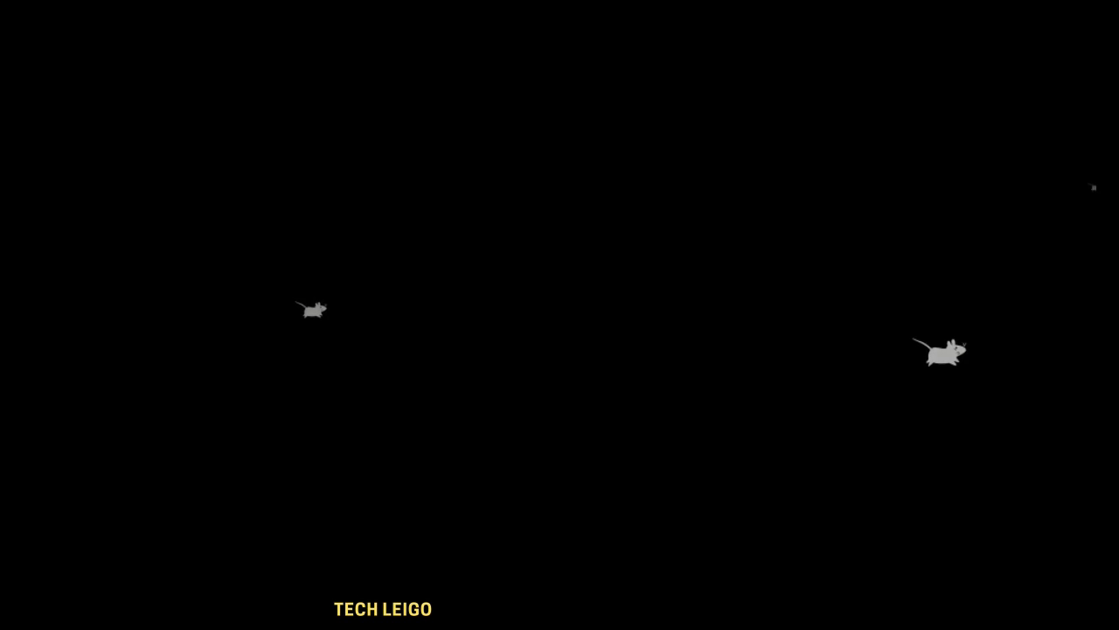
mouse_move(822, 188)
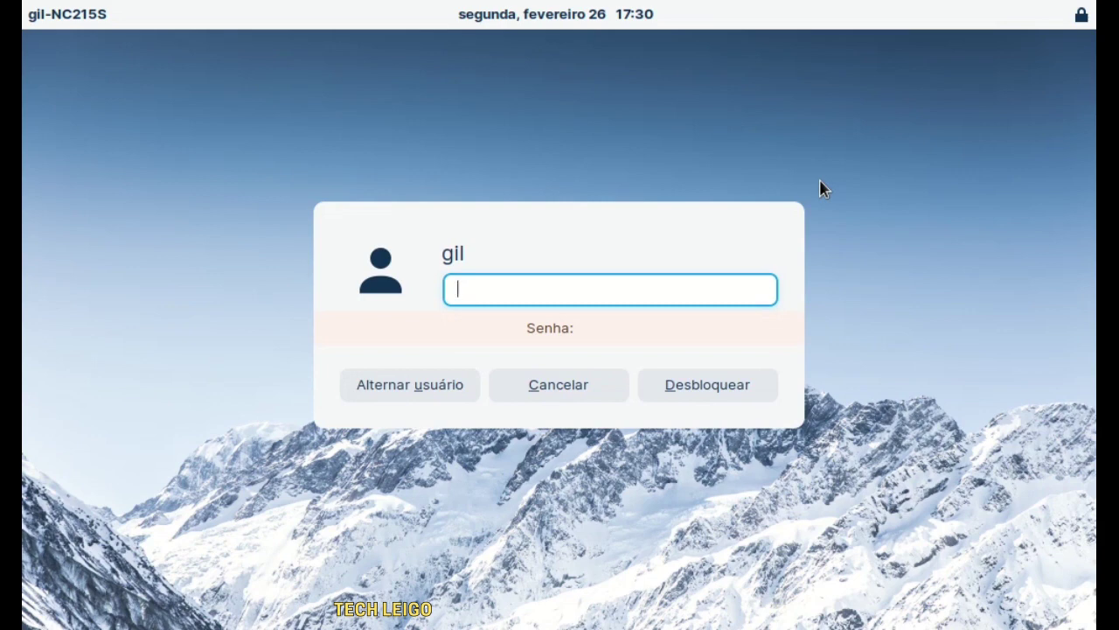
text(••••)
key(Return)
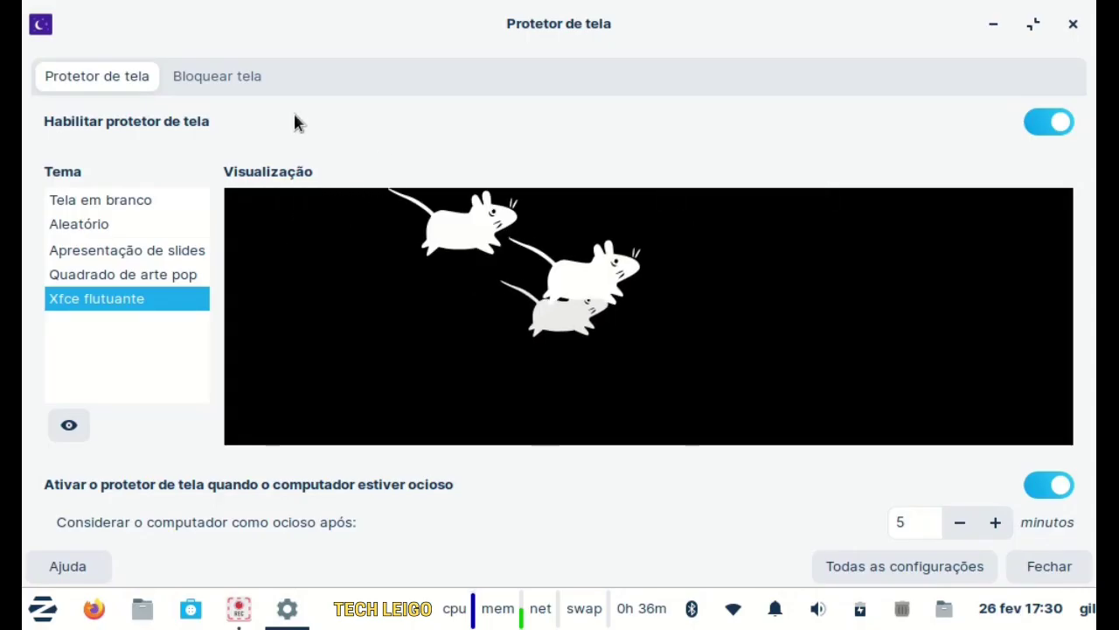
- Set the screen to lock after the screensaver has been active for 5 minutes
click(234, 78)
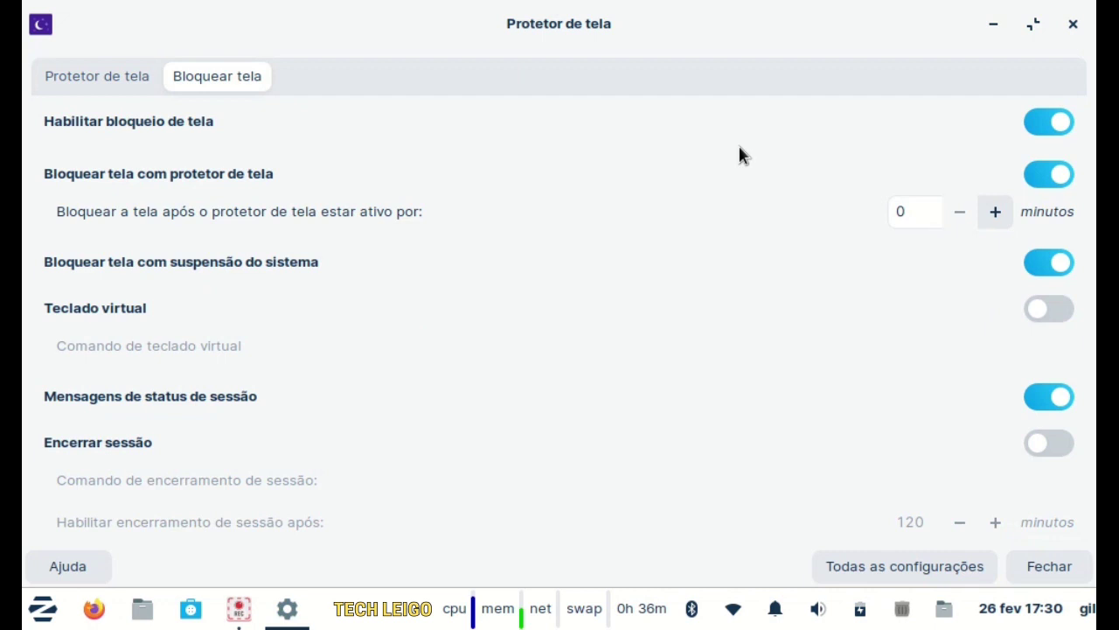
click(991, 214)
click(991, 215)
click(990, 215)
click(991, 214)
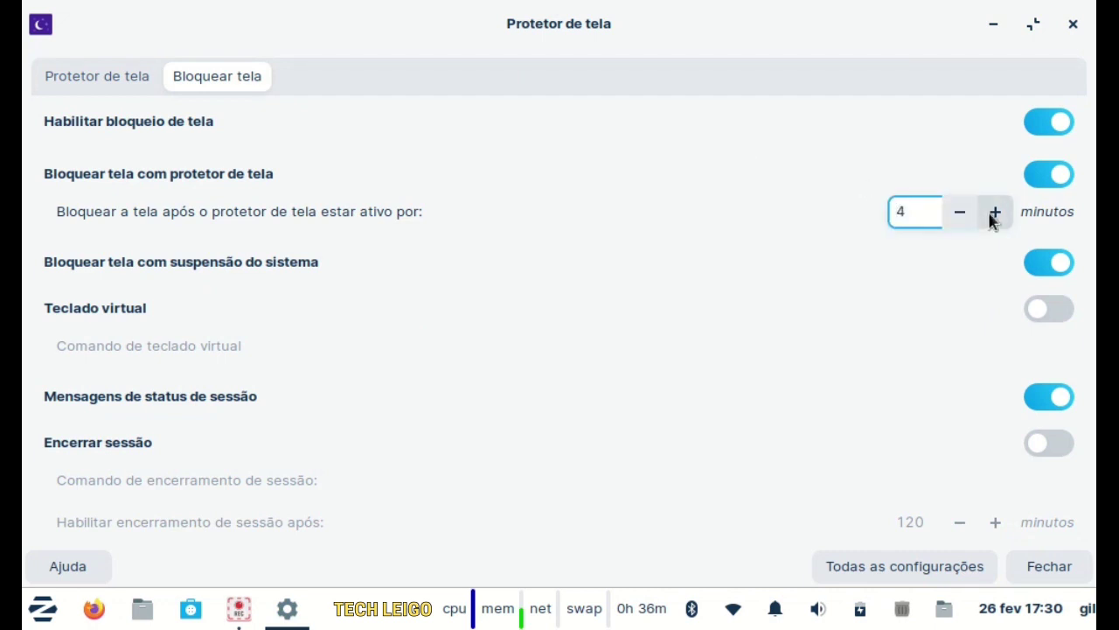
click(991, 214)
- Set the screensaver to consider the computer idle after 1 minute
click(71, 80)
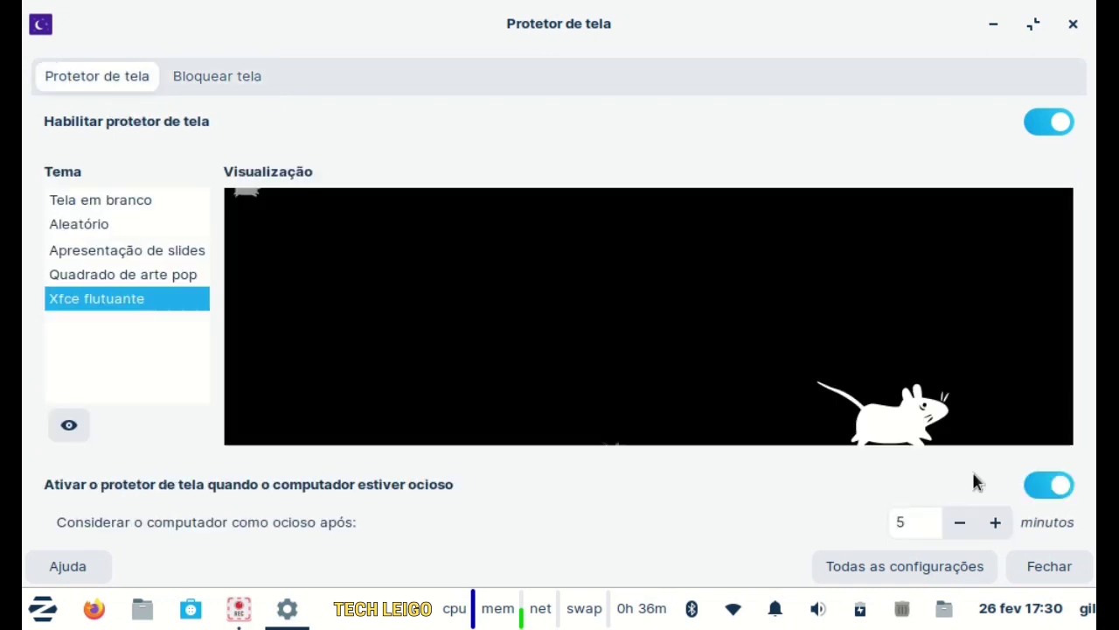
click(961, 524)
click(961, 523)
click(961, 524)
click(961, 524)
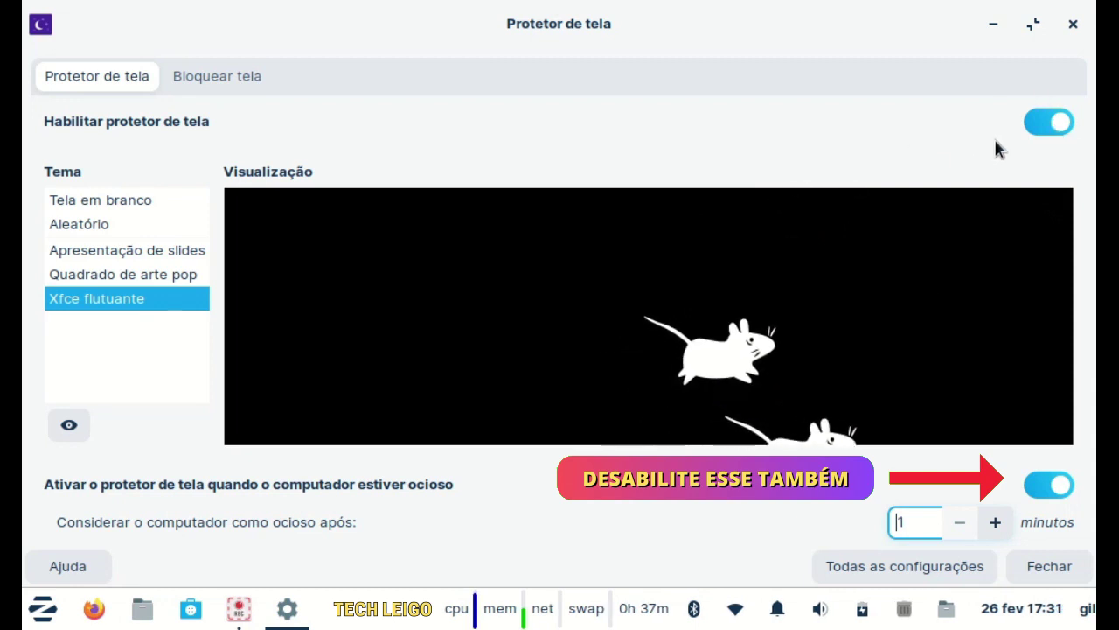
- Disable both the screensaver and the screen lock, and test the change by trying to lock the screen
click(1032, 127)
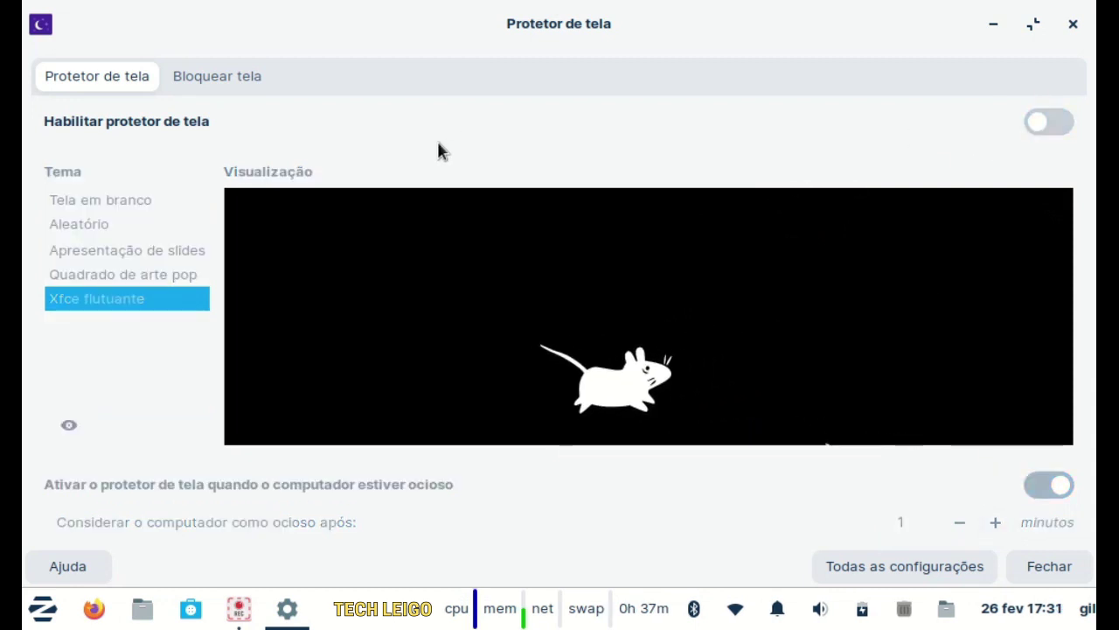
click(210, 77)
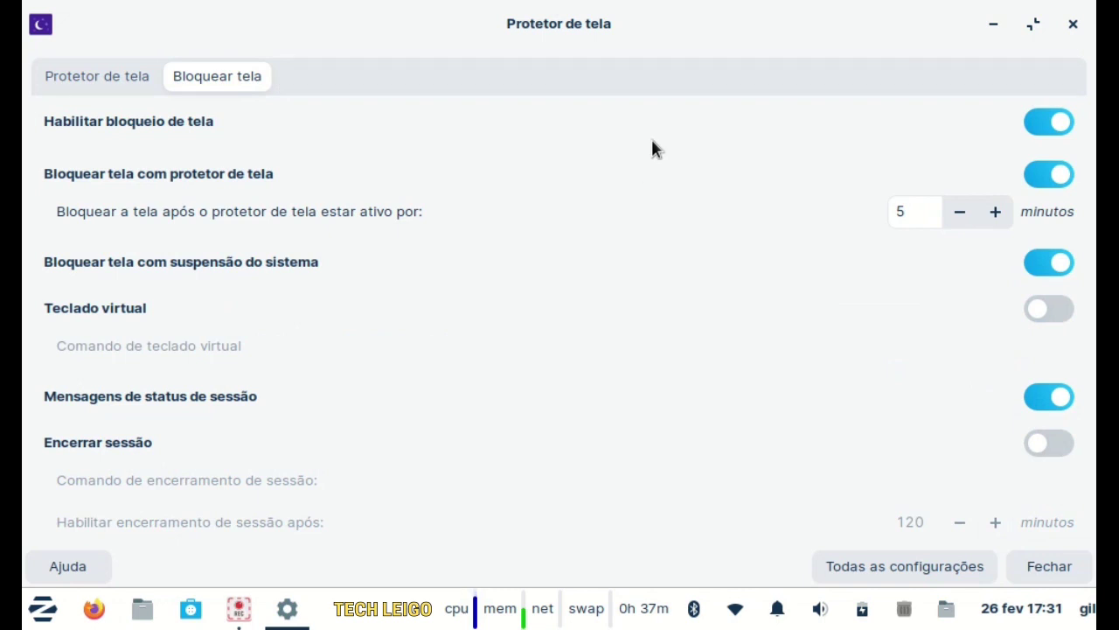
click(1038, 118)
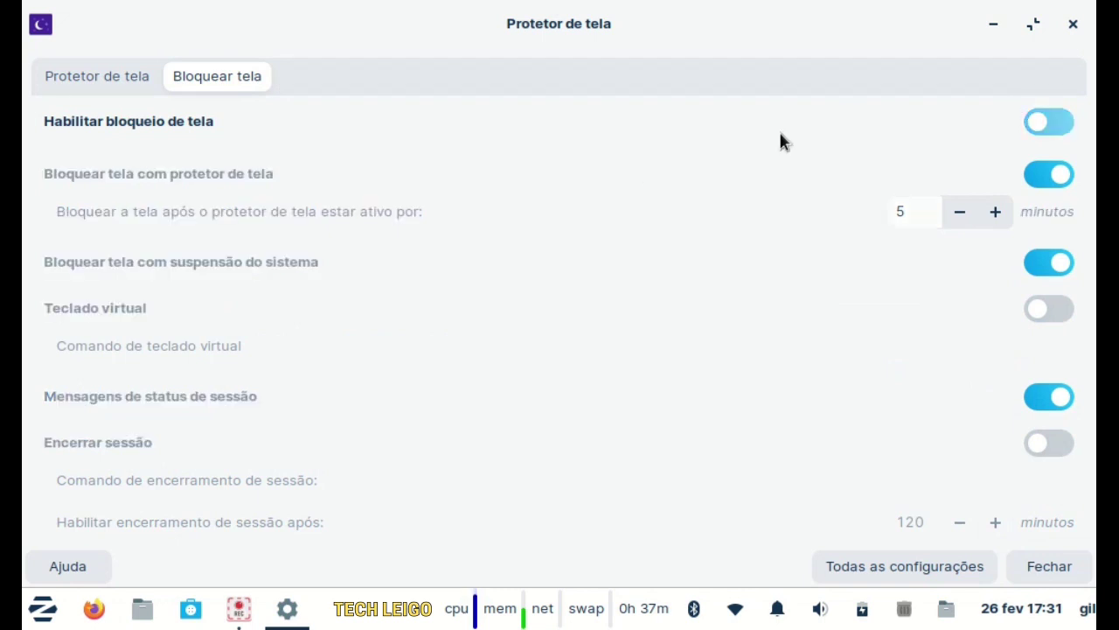
click(1088, 608)
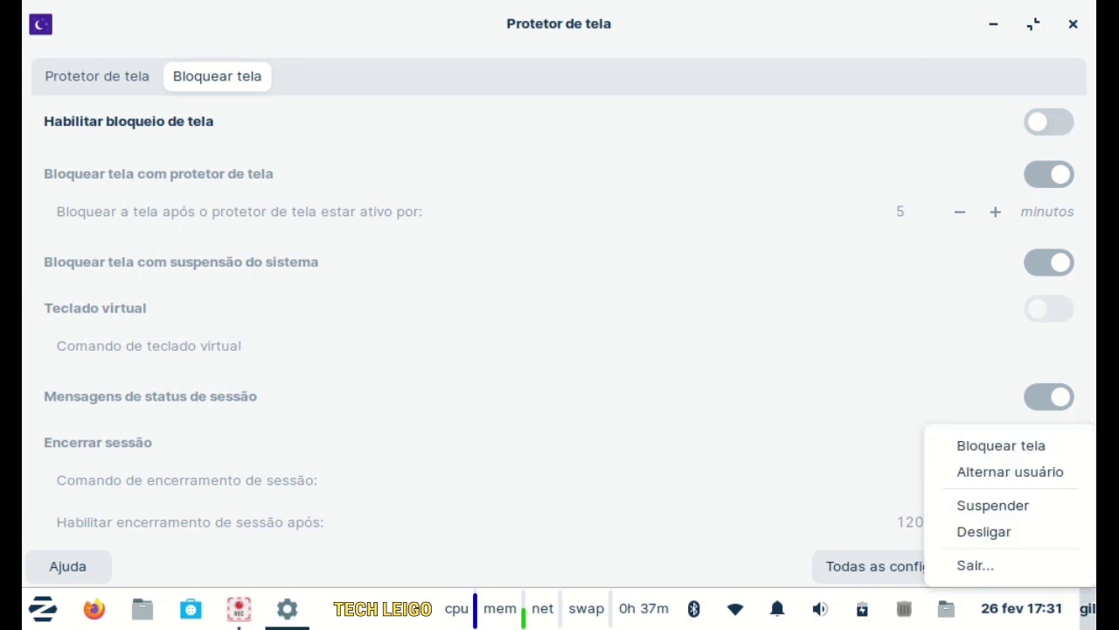
click(1039, 451)
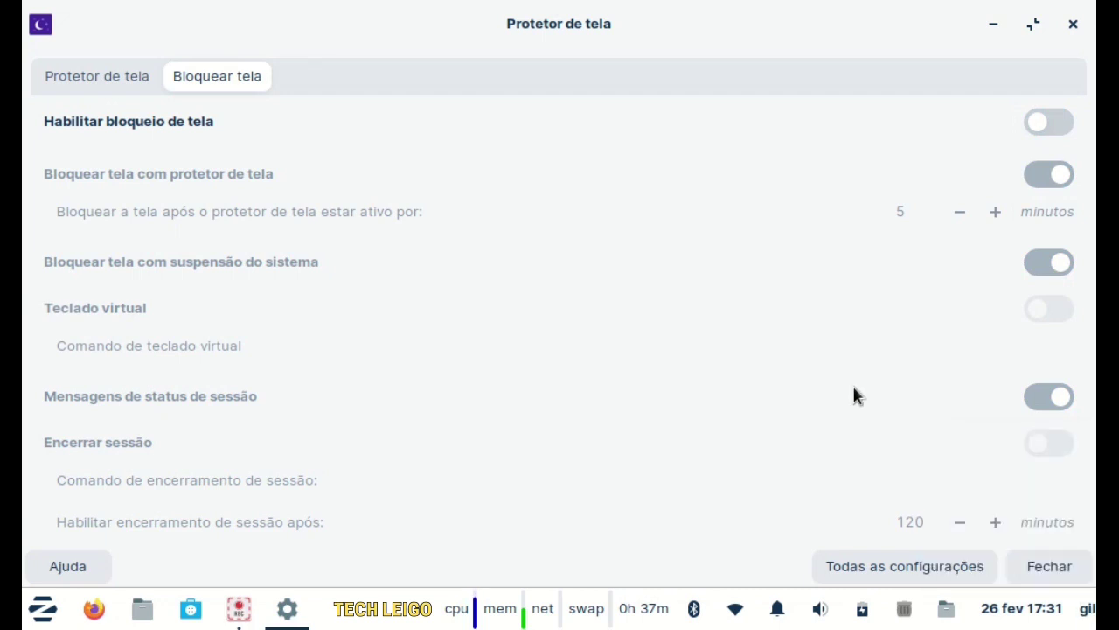
- Open Gerenciador de Energia from all settings and set the power-off button action to Desligar
click(886, 564)
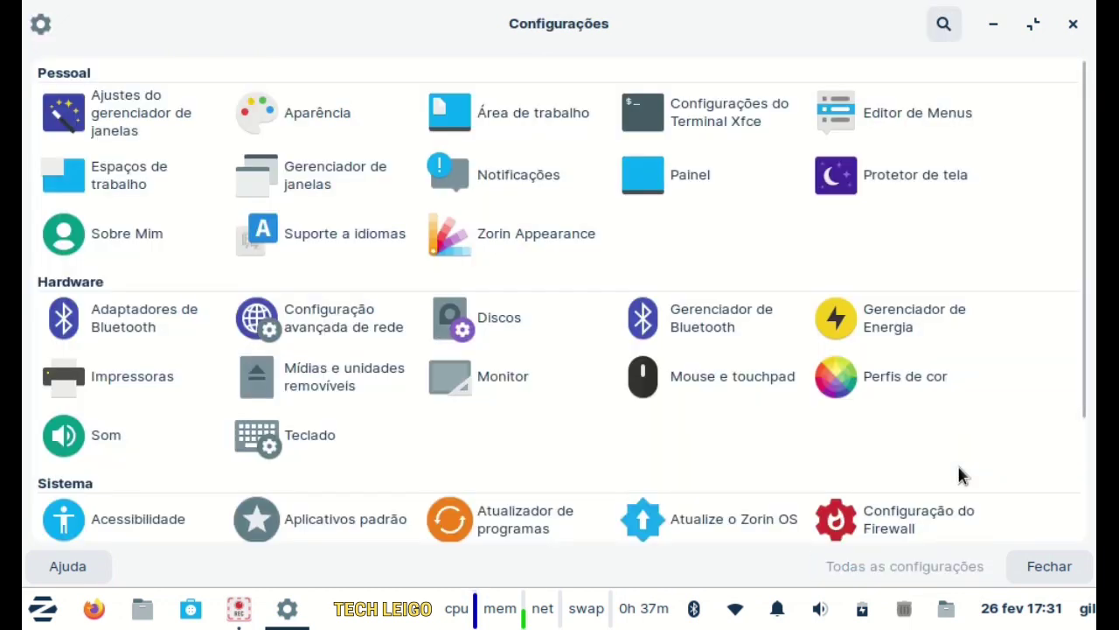
click(909, 318)
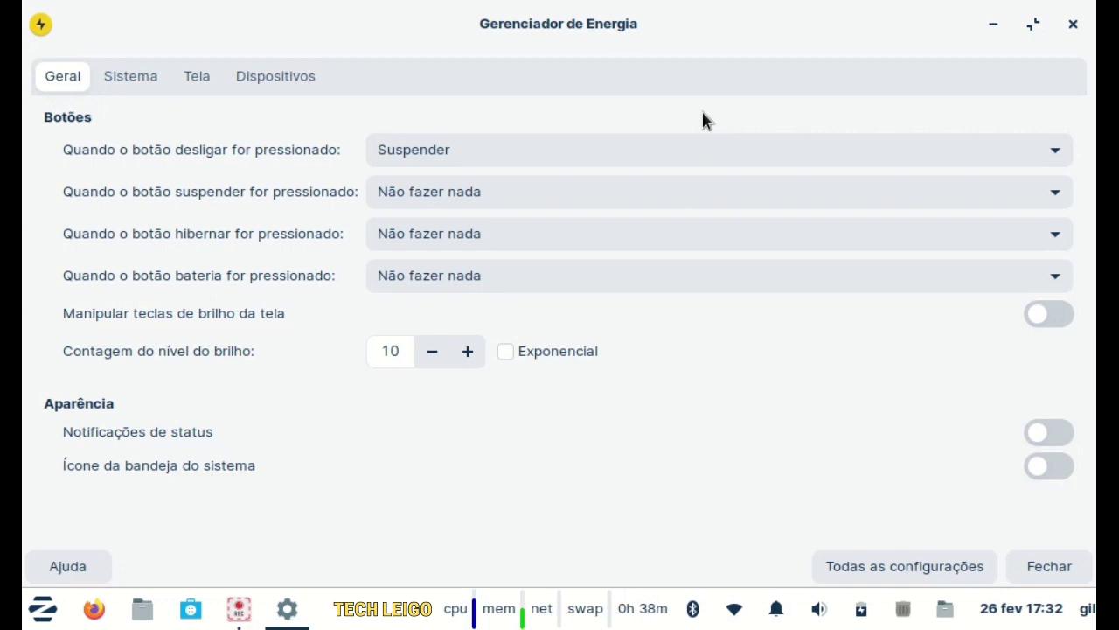
click(674, 146)
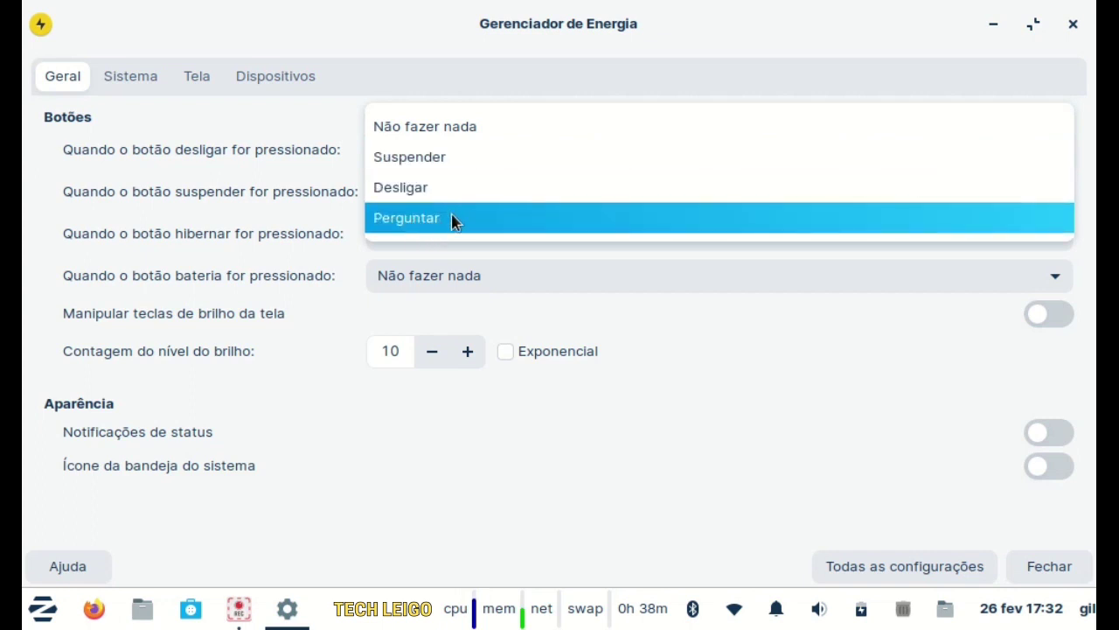
click(680, 369)
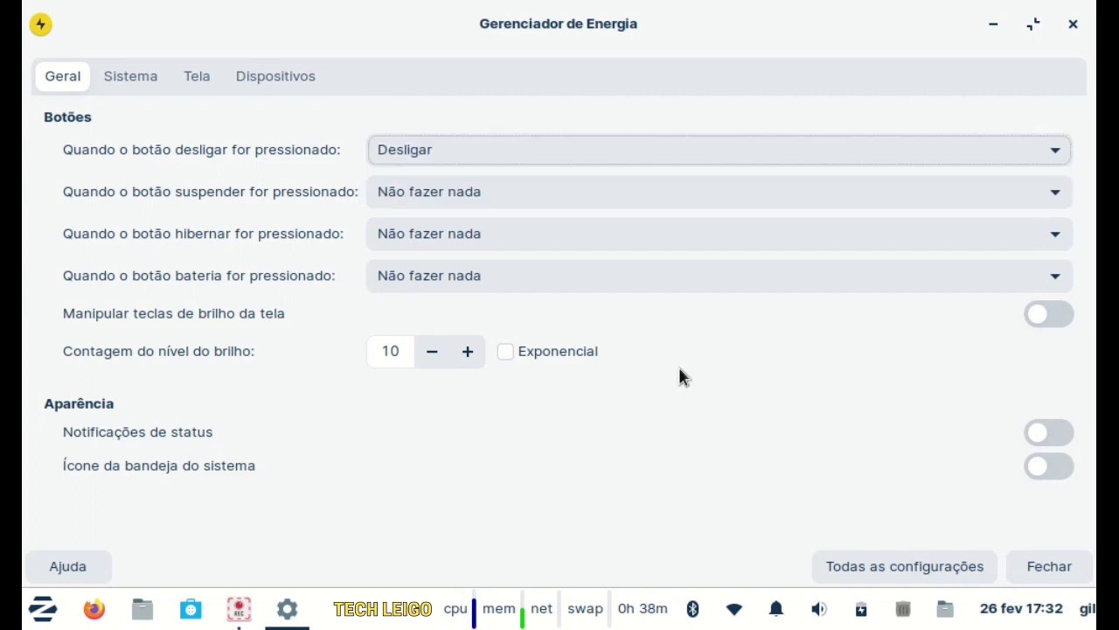
- Set the suspend button action to Suspender and check the choices for the hibernate button
click(521, 194)
click(469, 230)
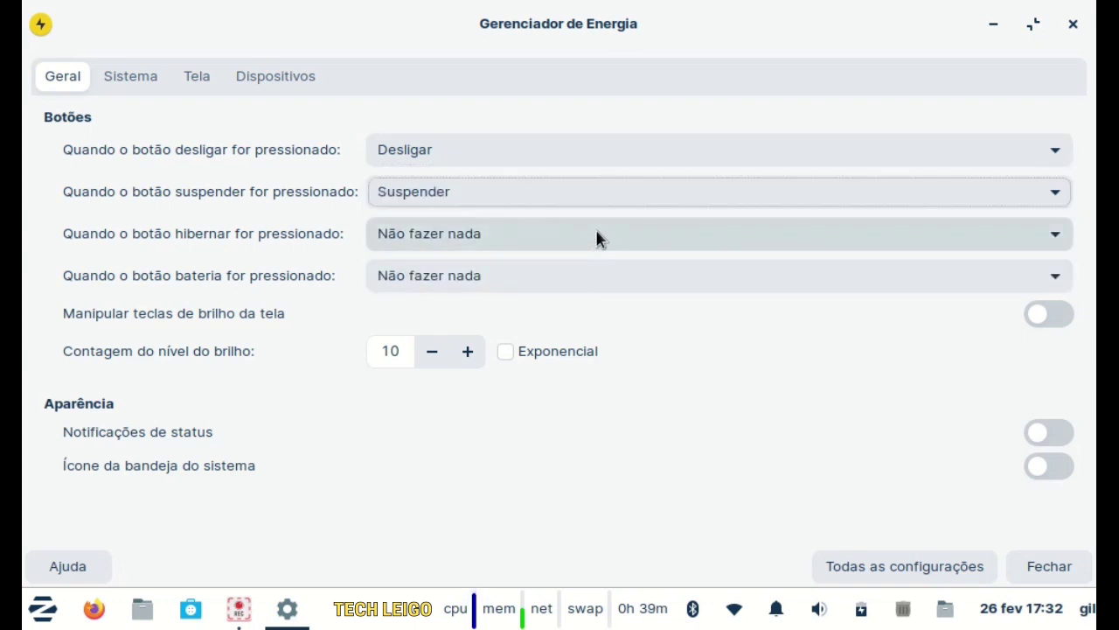
click(600, 235)
click(710, 385)
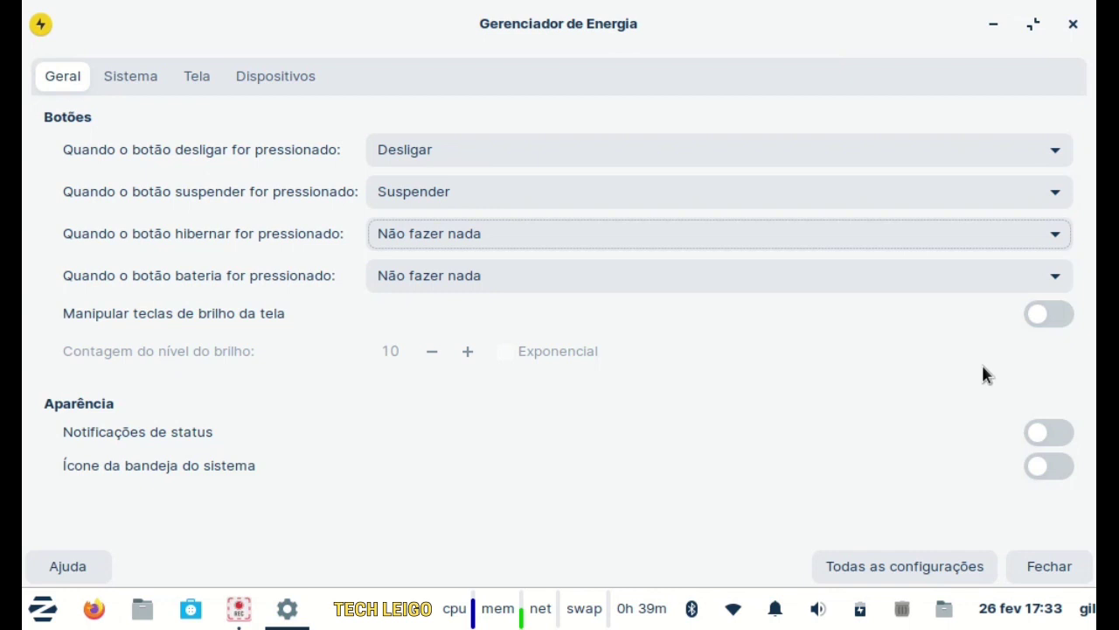
- Enable handling of the screen brightness keys, with a brightness level count of 20 and the Exponencial option
click(1046, 319)
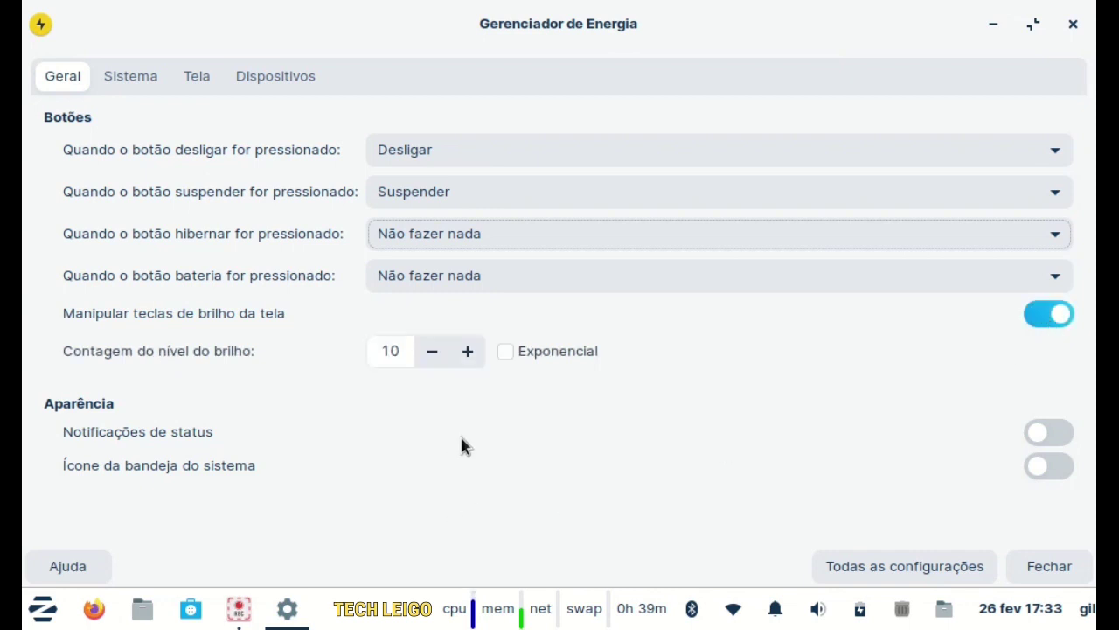
click(468, 353)
click(469, 353)
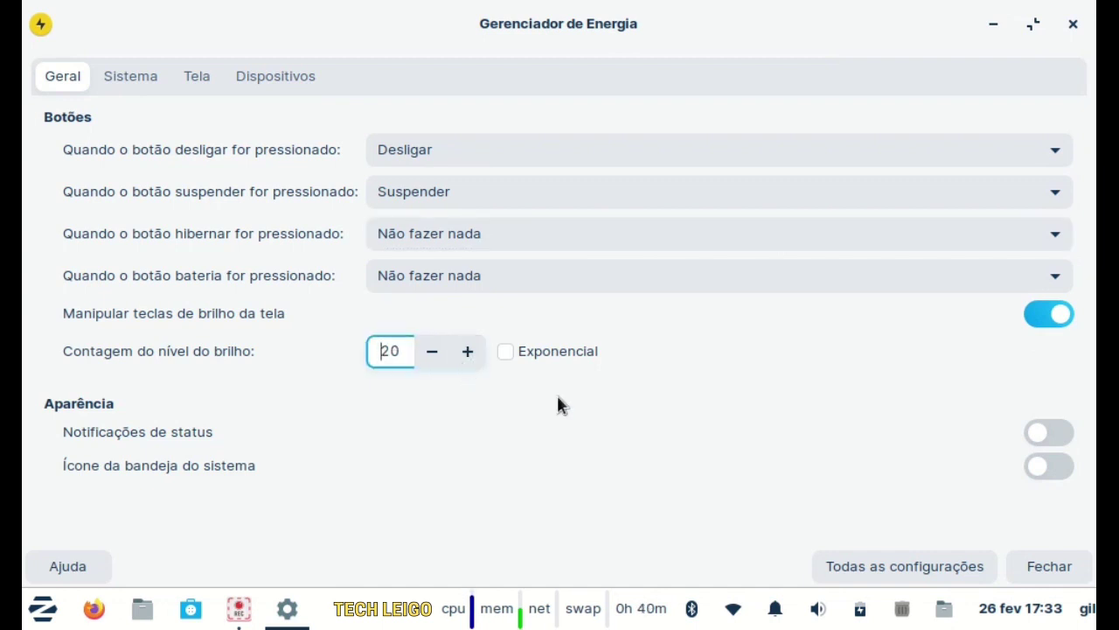
key(XF86MonBrightnessUp)
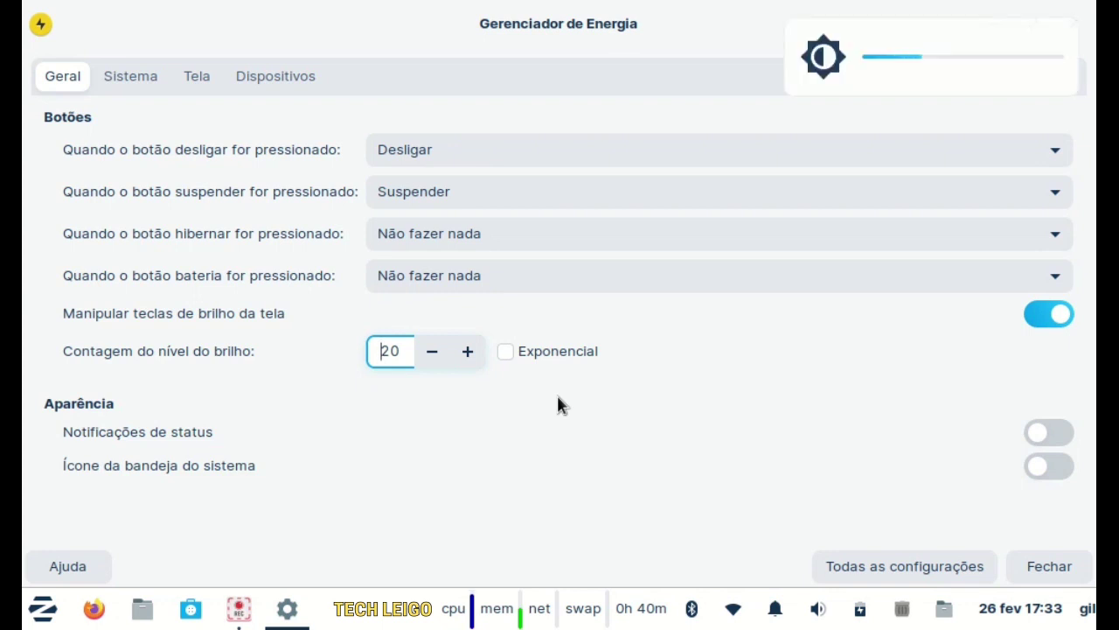
key(Tab)
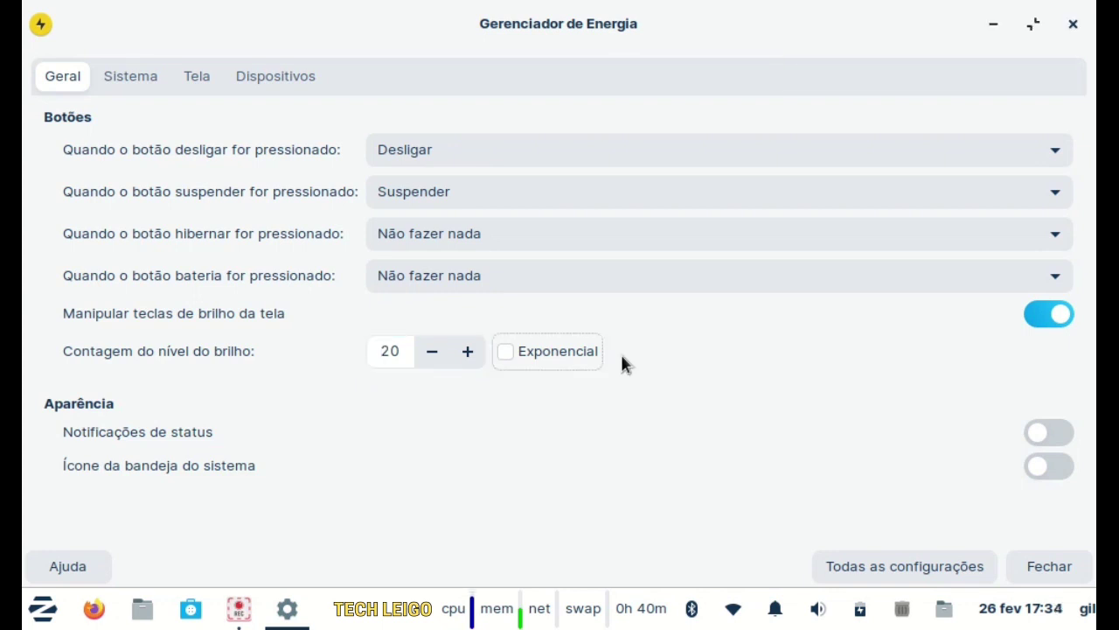
click(501, 351)
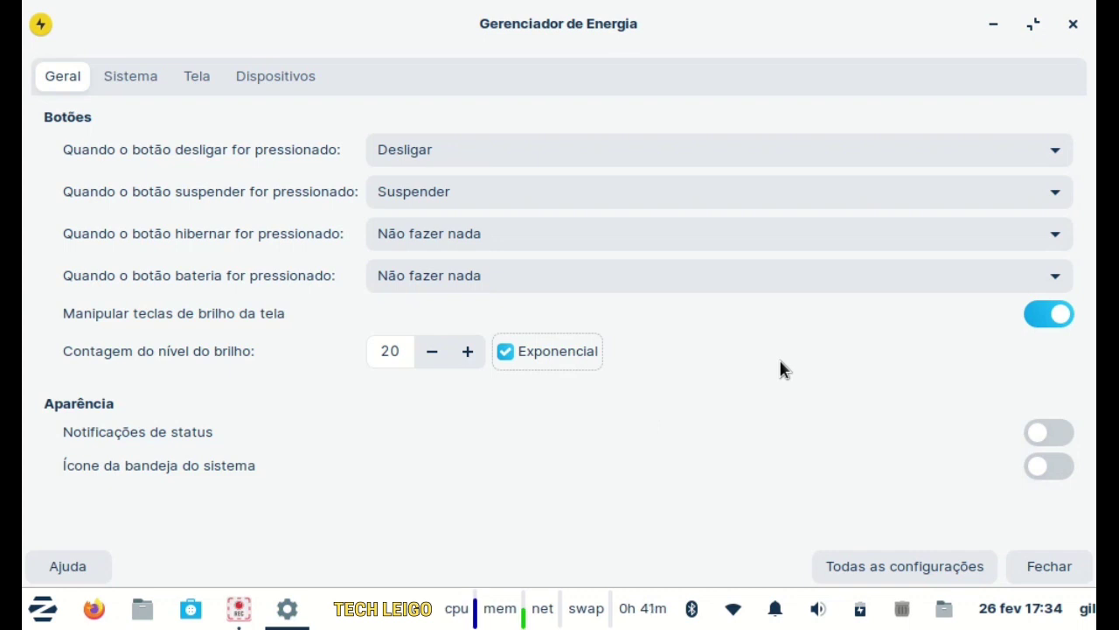
- For system power on battery, set the inactivity suspend time to Nunca and keep the laptop lid action at Bloquear tela
click(150, 77)
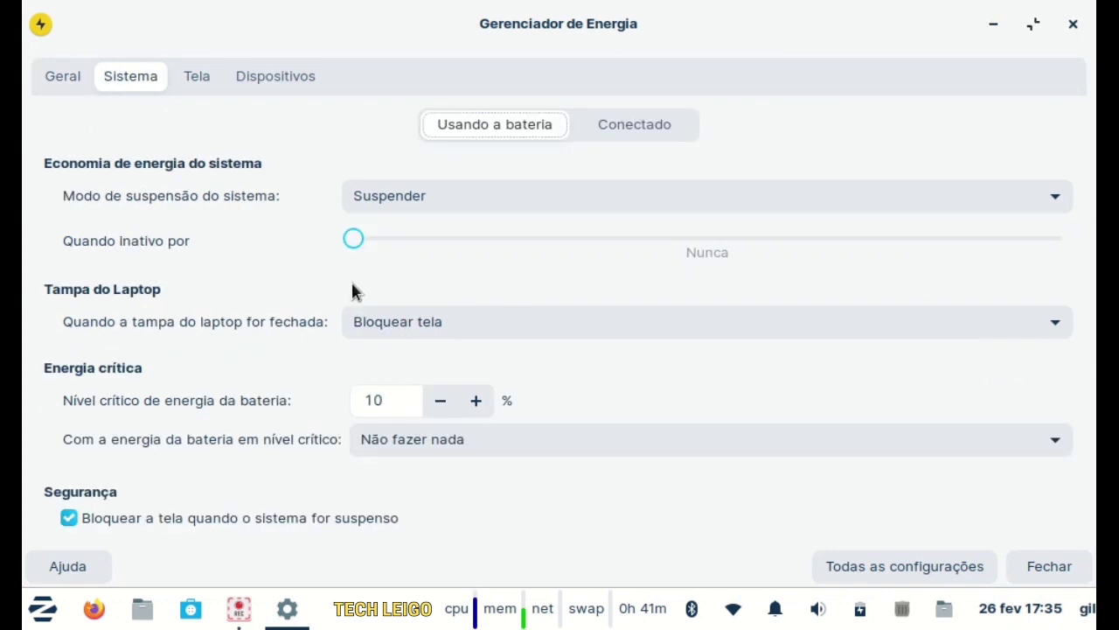
drag(388, 240, 351, 259)
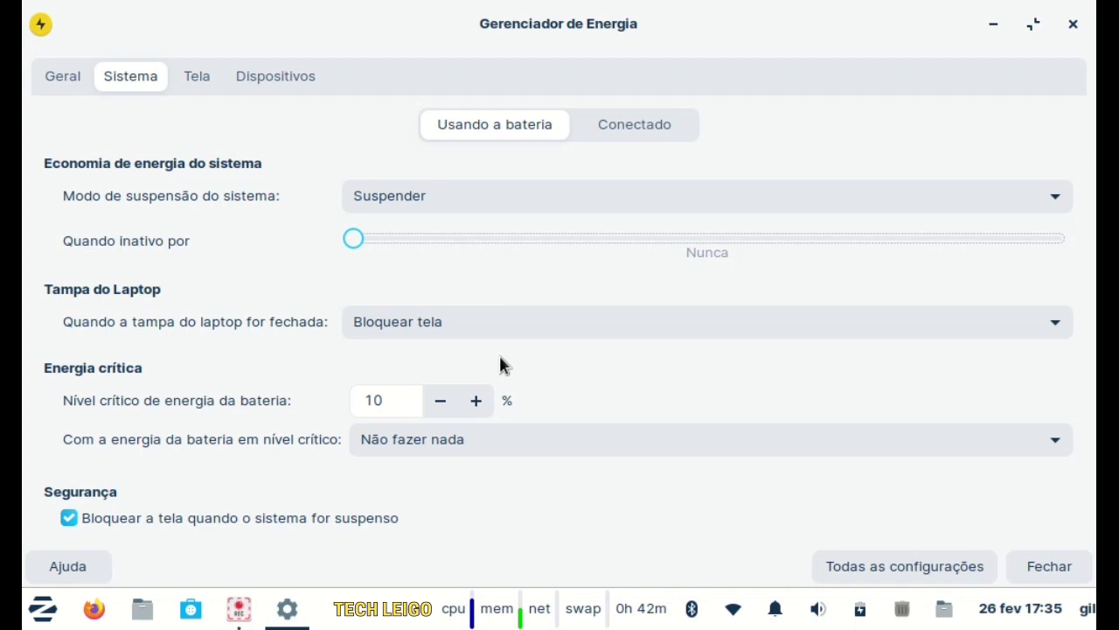
click(539, 329)
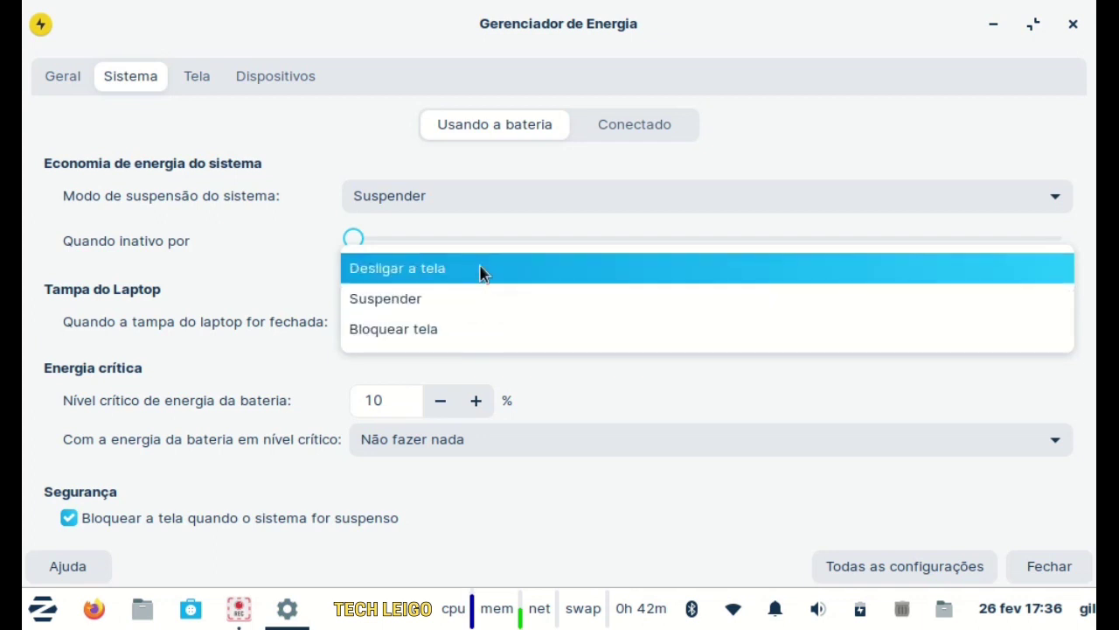
click(560, 384)
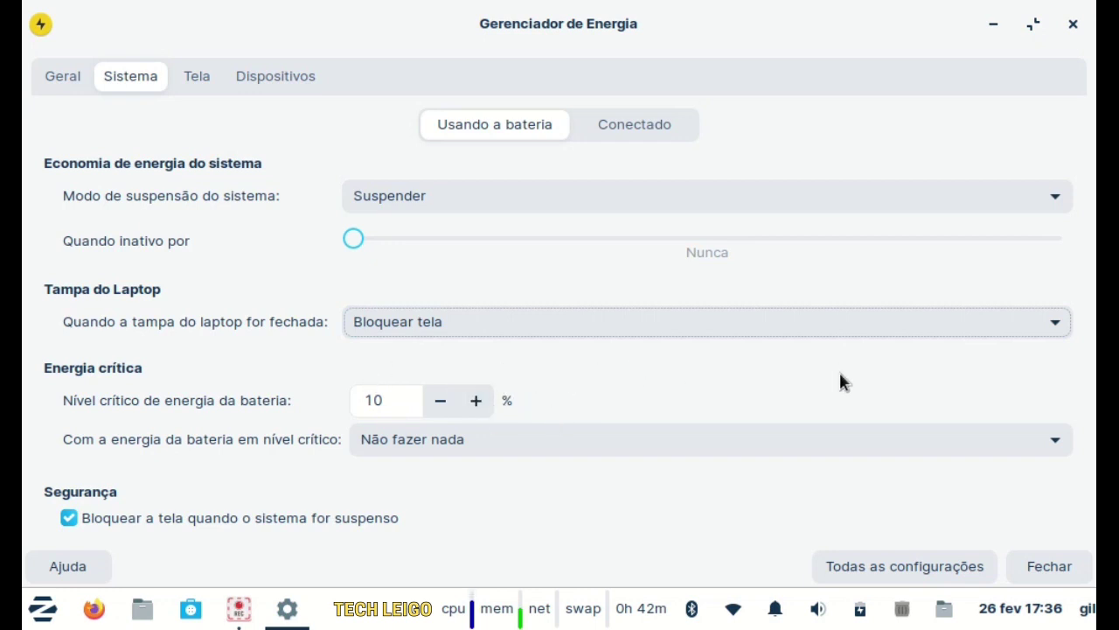
- Check the choices for the critical battery level action and select Não fazer nada
click(1034, 440)
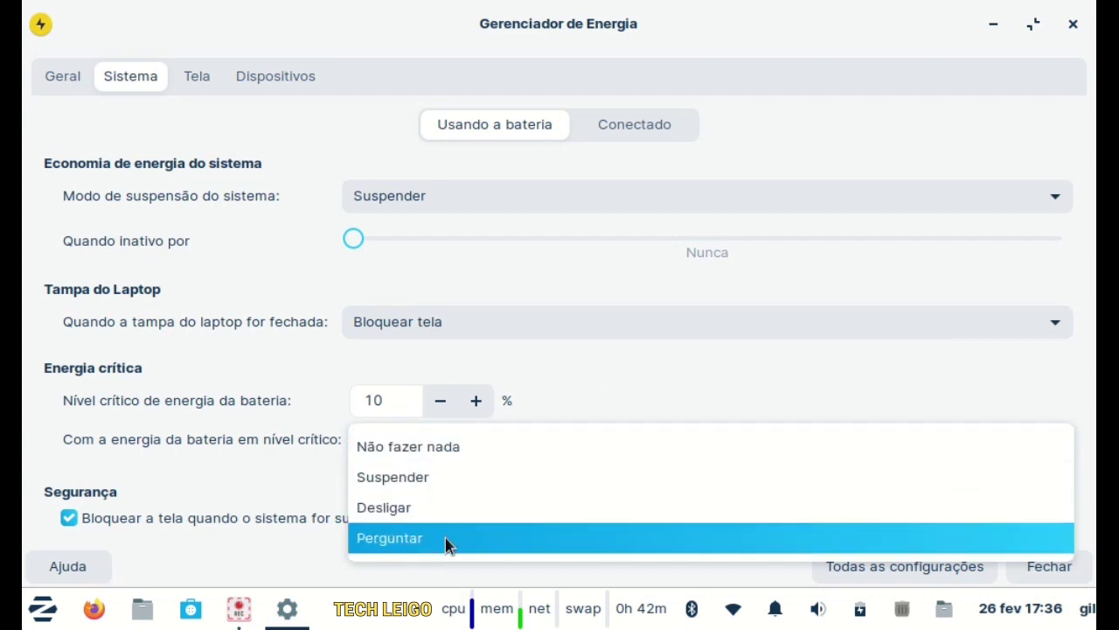
click(542, 446)
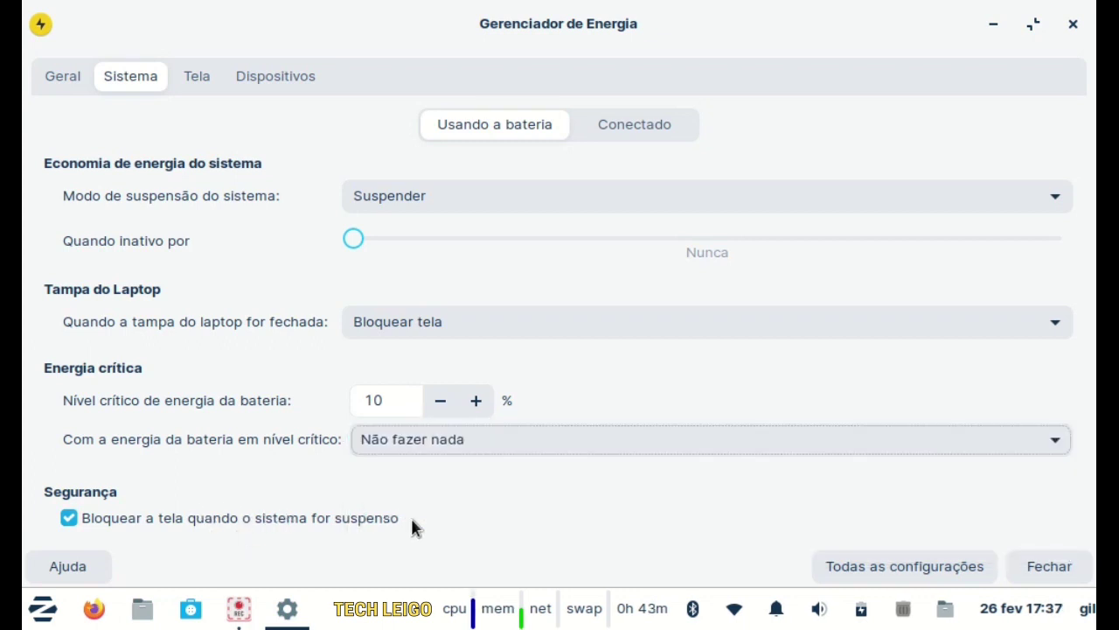
- Set the on-battery display times to 5 minutes for blanking, 6 minutes for suspension and 9 minutes for switching off
click(201, 83)
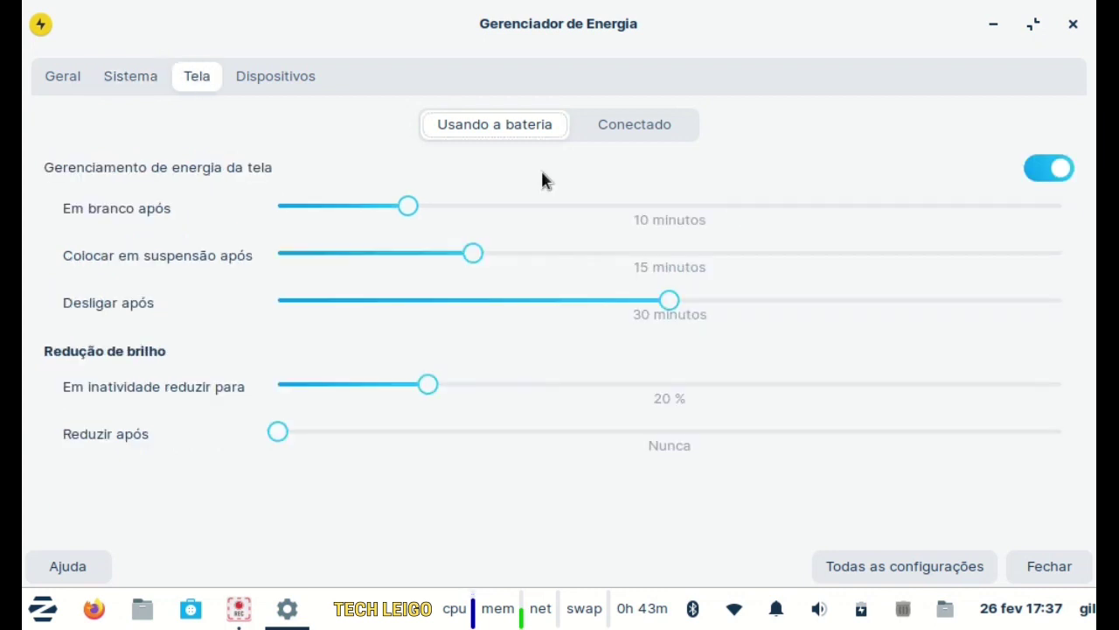
click(474, 206)
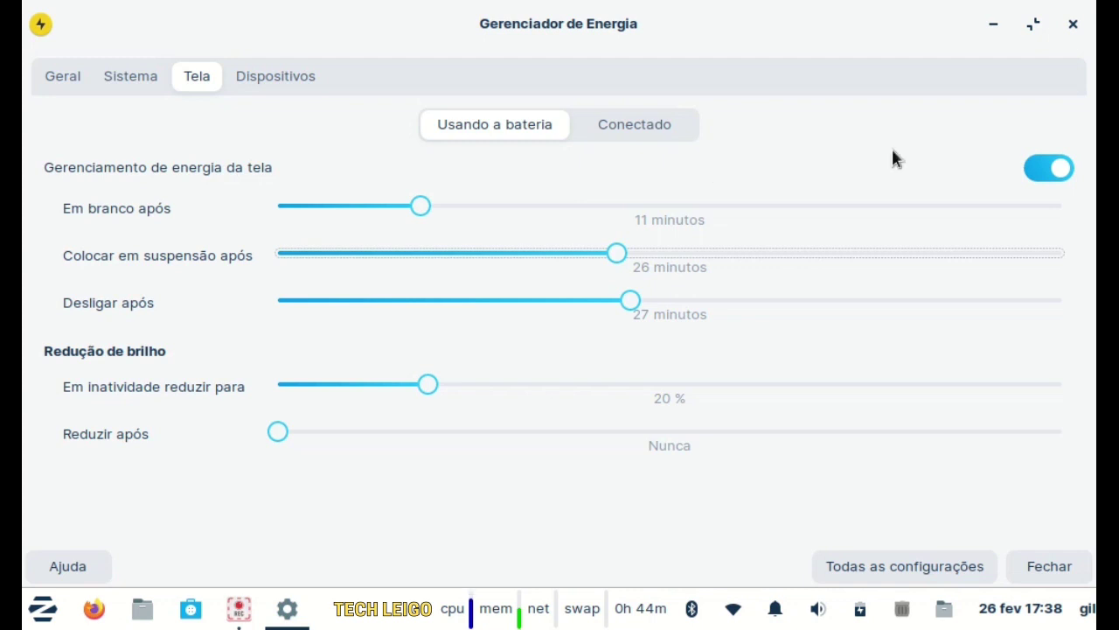
drag(626, 302, 394, 302)
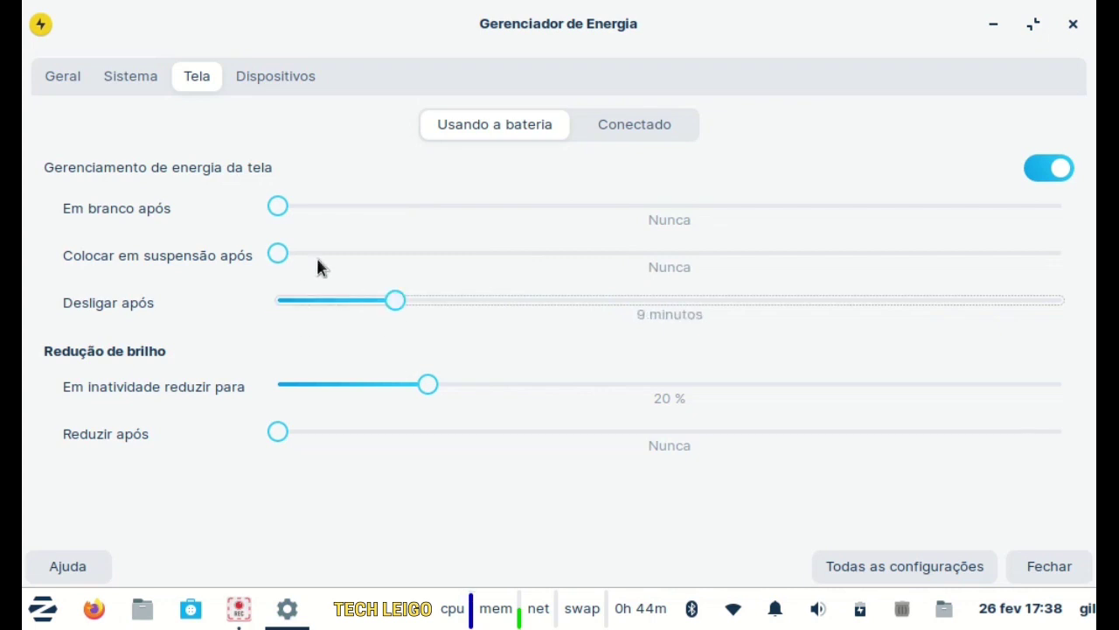
click(317, 255)
click(345, 207)
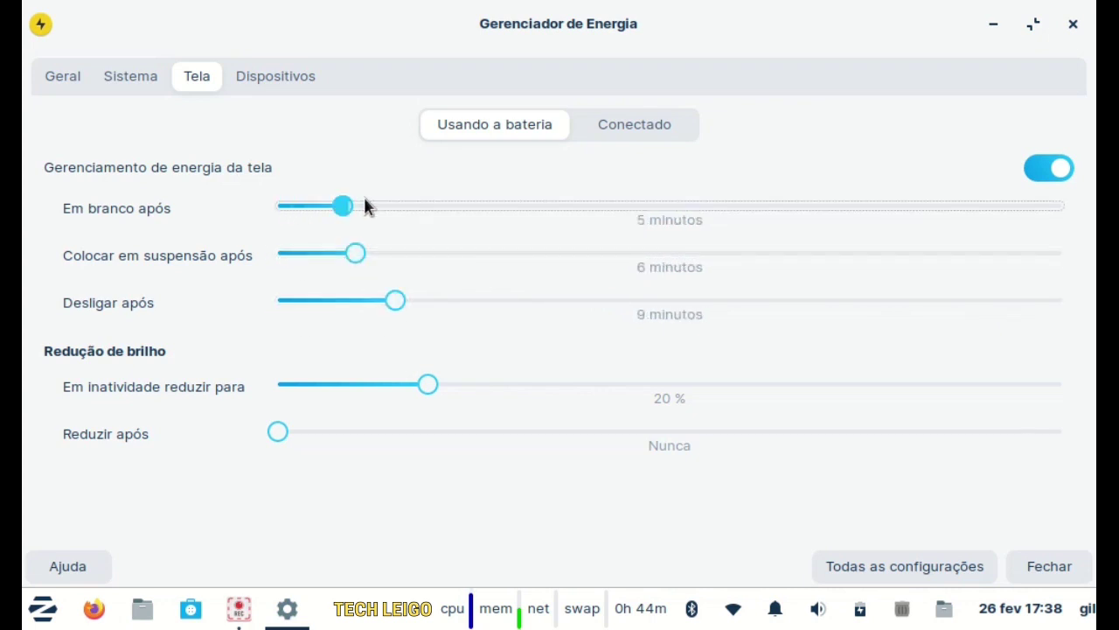
- Turn off display power management on battery and check the display settings for when the computer is plugged in
click(1045, 171)
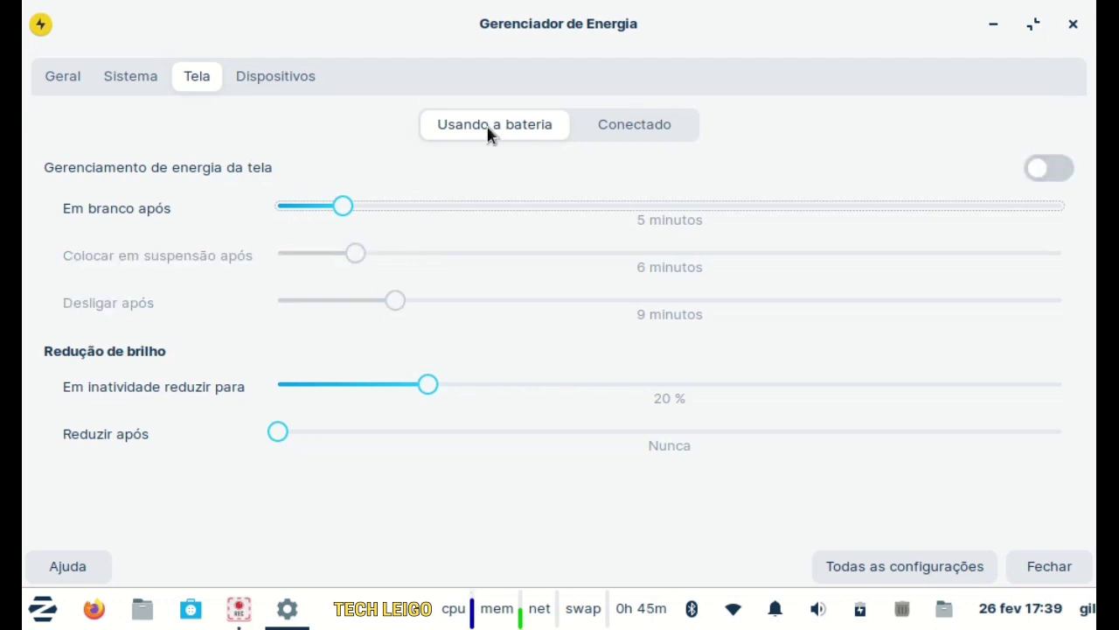
click(640, 126)
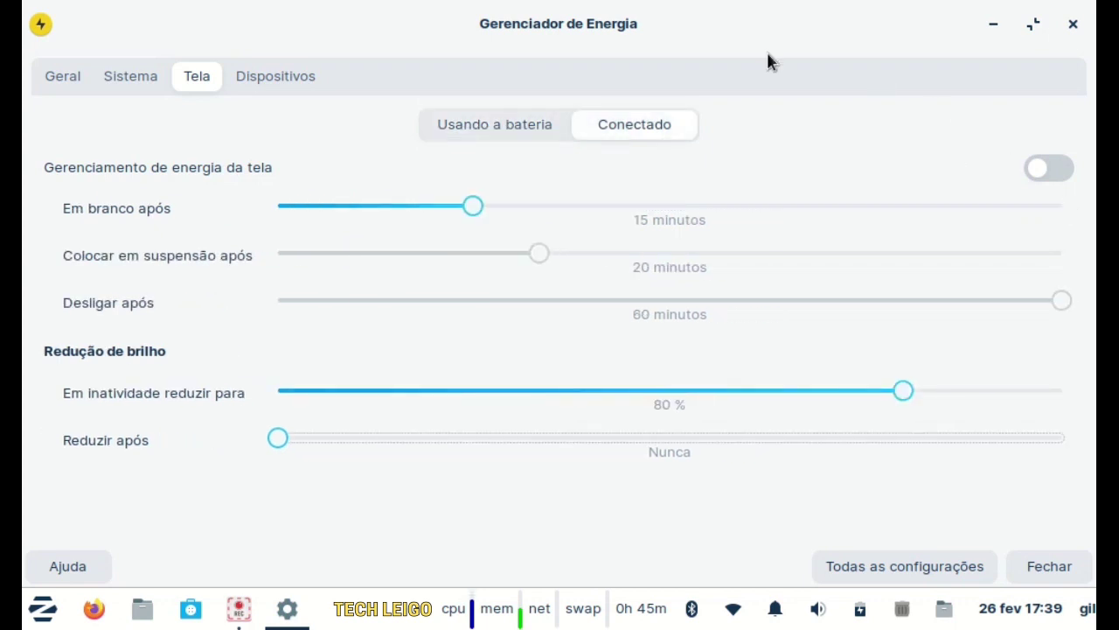
- View the details of the power line and the SAMSUNG Electronics battery, and close the power manager
click(297, 72)
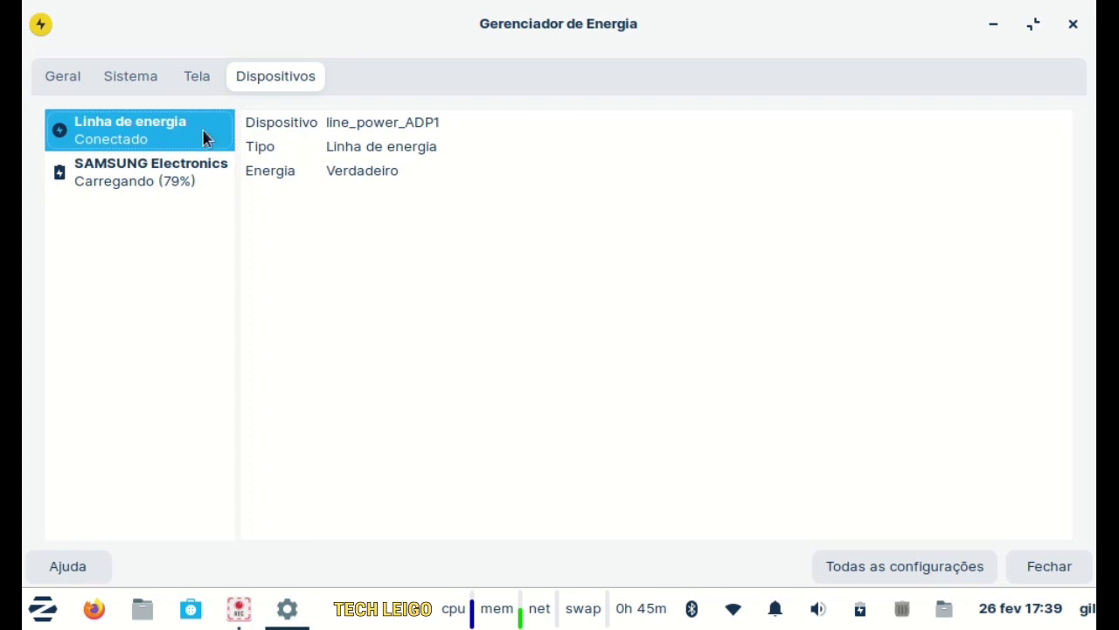
click(166, 180)
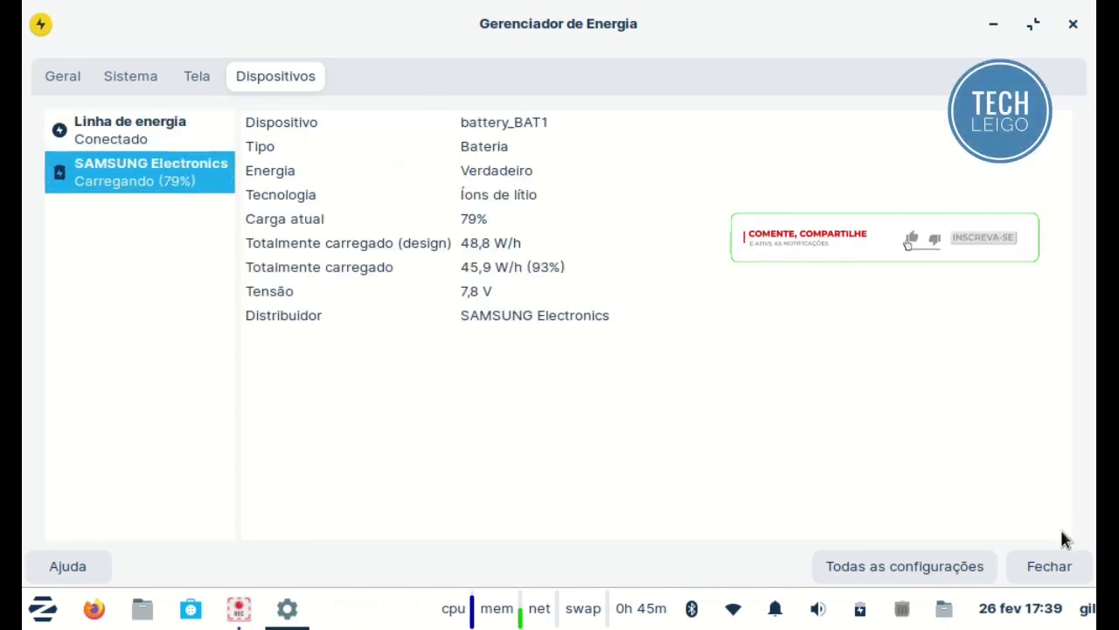
click(1049, 565)
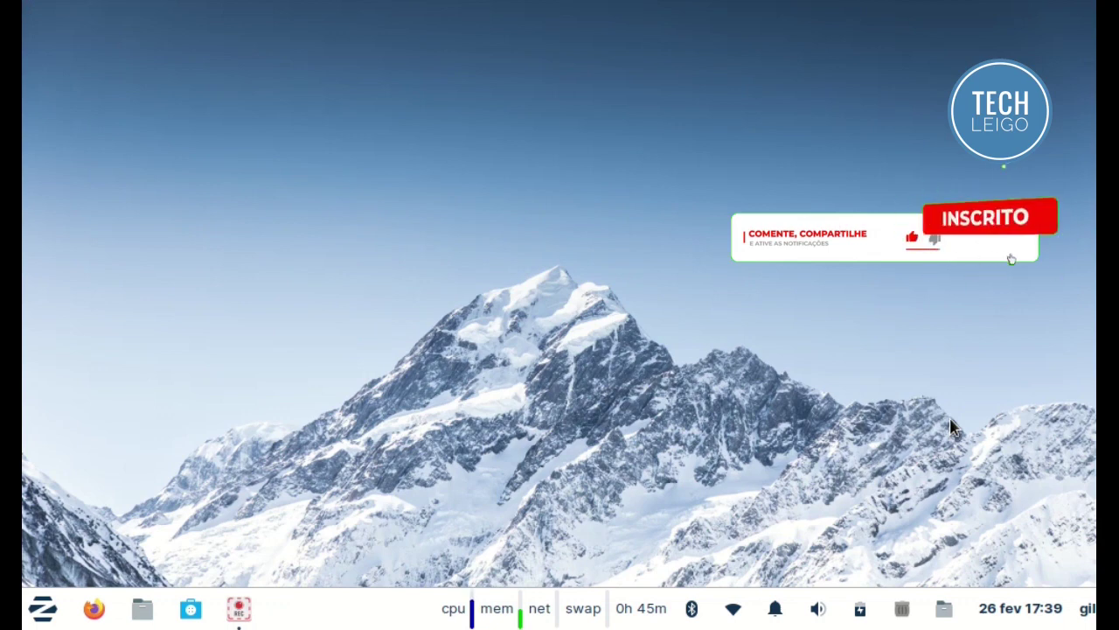